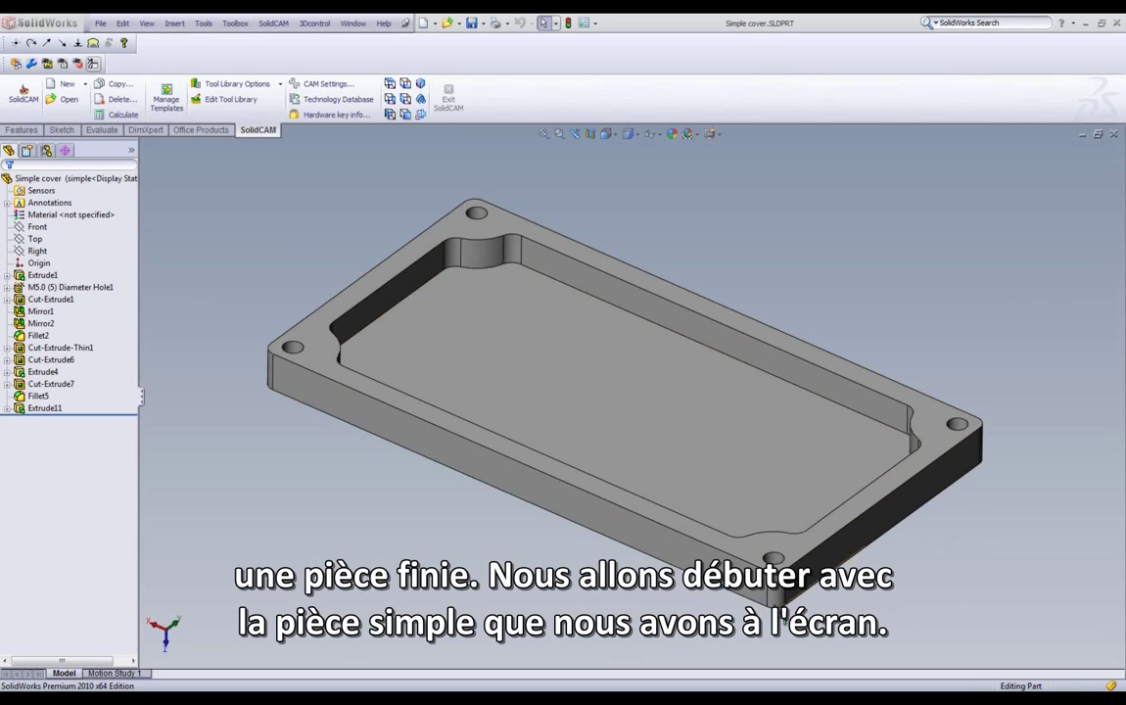
# Create a new milling CAM-part named Simple cover-1 in the model file directory, with FANUC as the CNC controller
pyautogui.scroll(5, 236, 125)
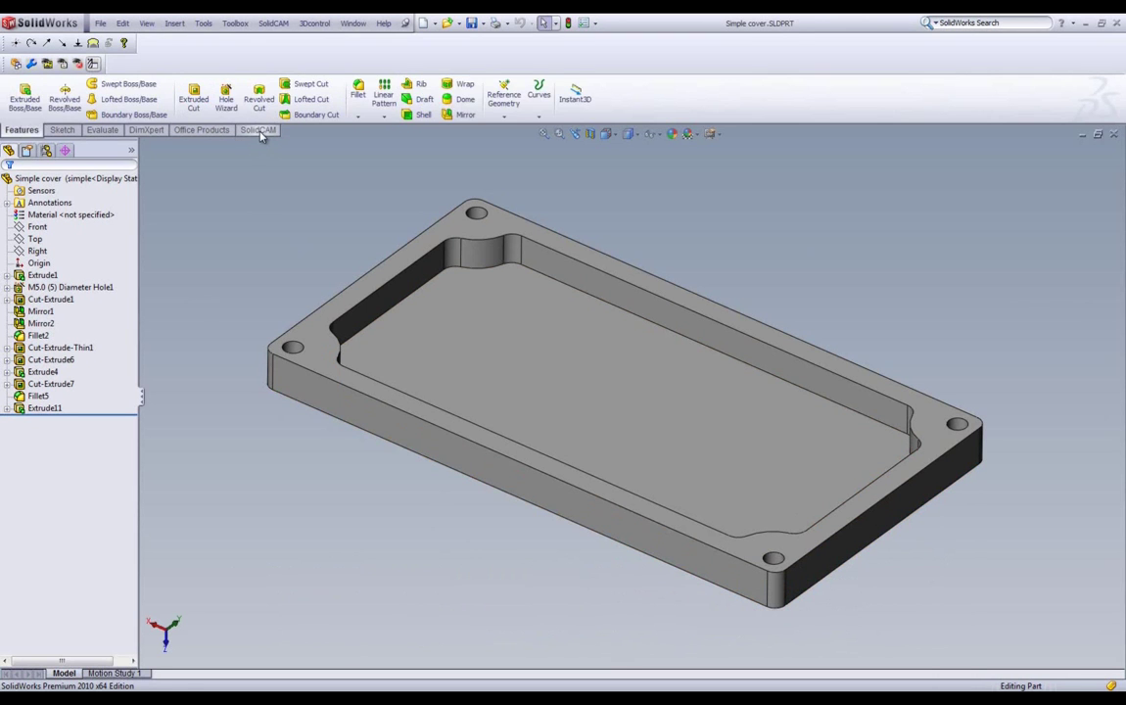
pyautogui.scroll(-5, 236, 125)
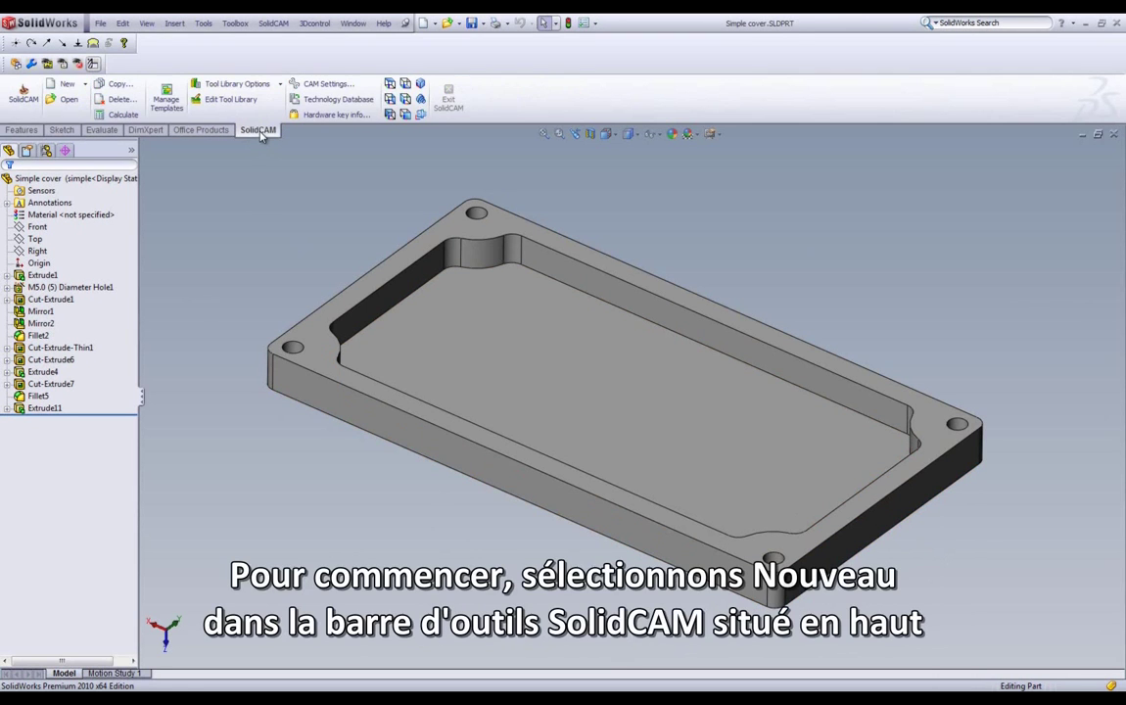
pyautogui.click(65, 86)
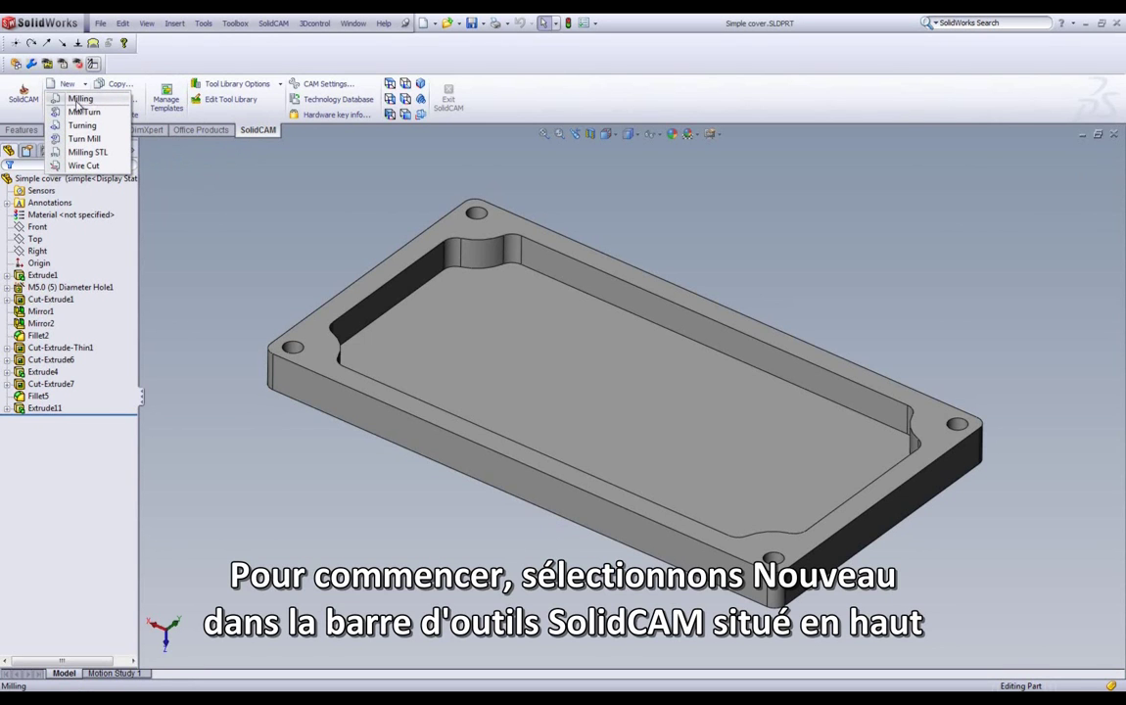
pyautogui.click(87, 99)
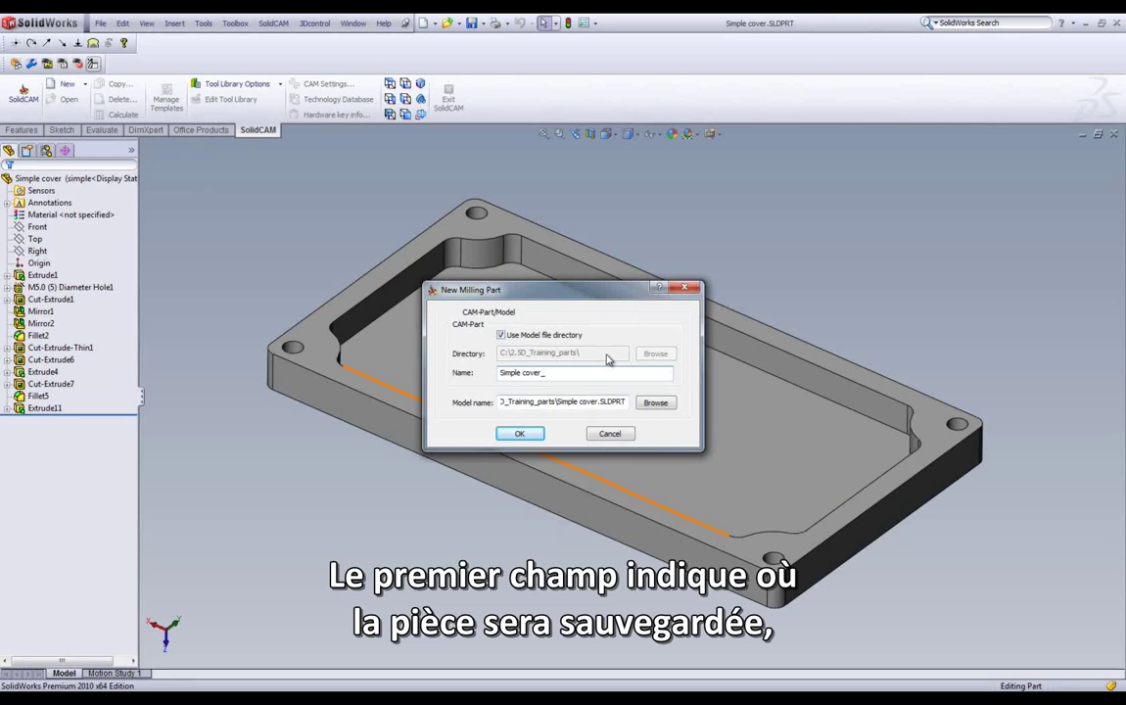
pyautogui.click(501, 336)
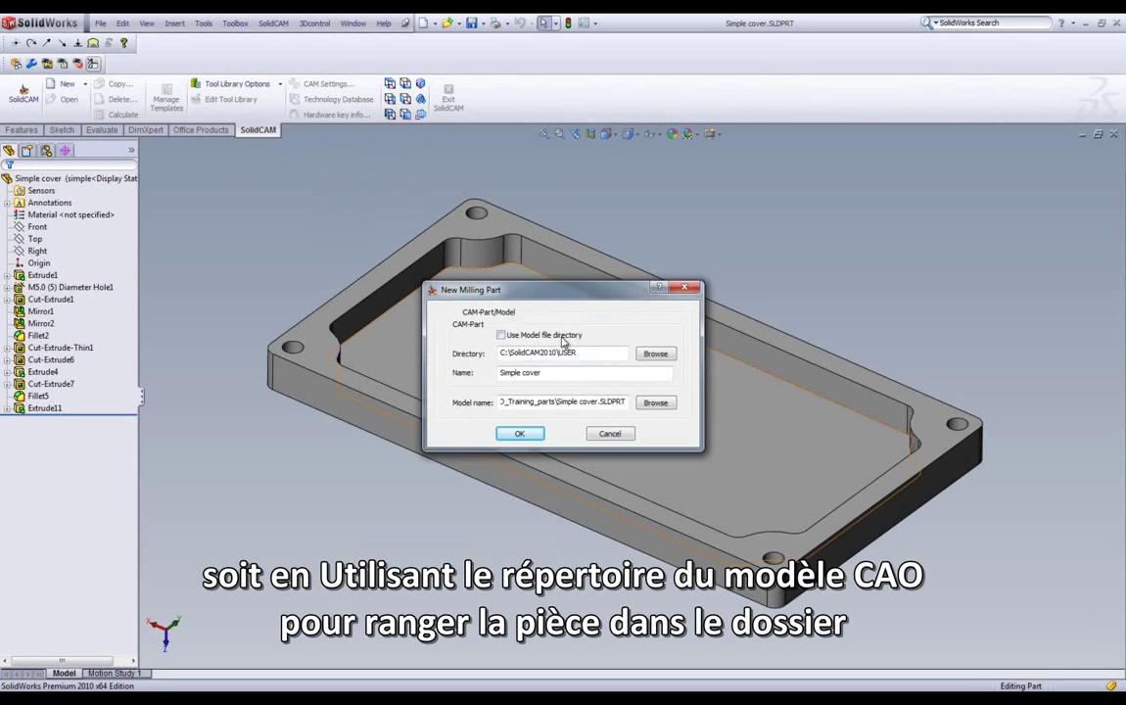
pyautogui.click(502, 336)
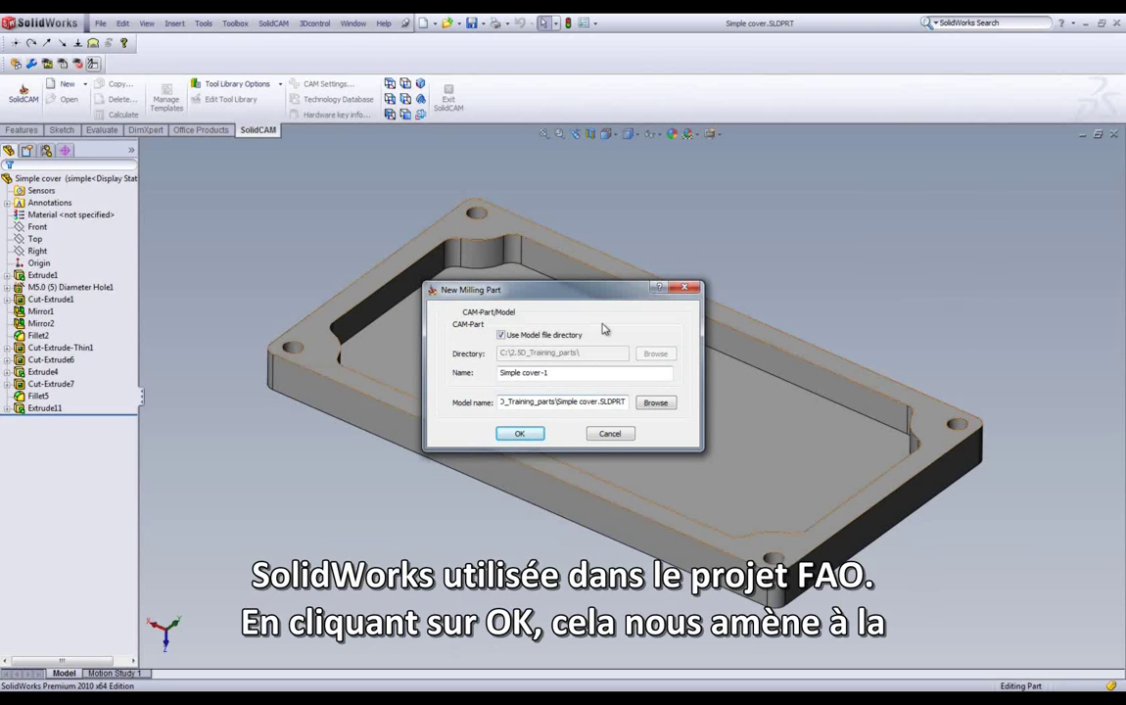
pyautogui.click(520, 433)
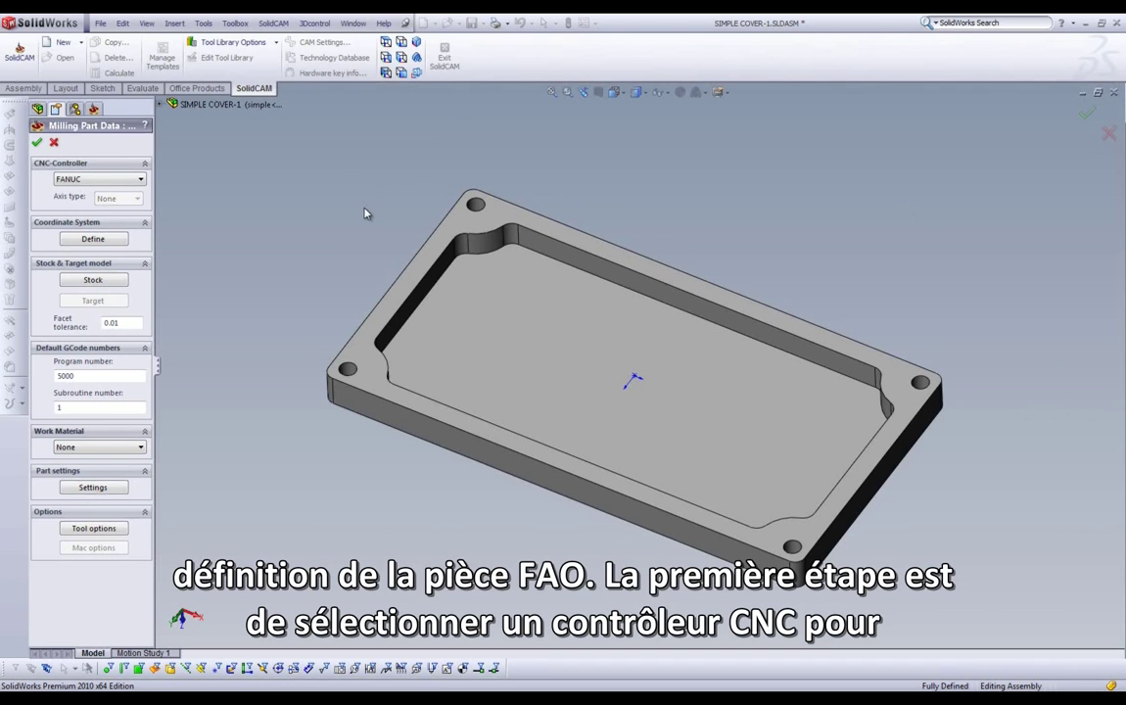
pyautogui.click(101, 181)
pyautogui.click(228, 188)
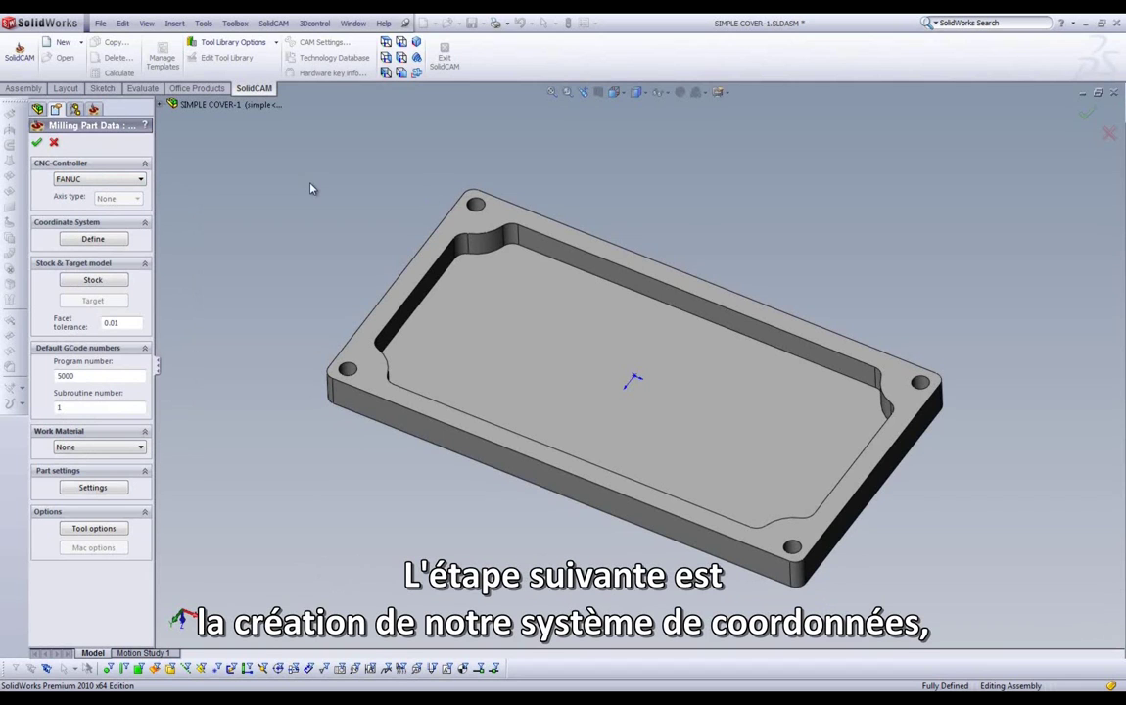
# Define coordinate system 1 by face selection on the pocket floor, placing its origin at the top center of the model box
pyautogui.click(93, 240)
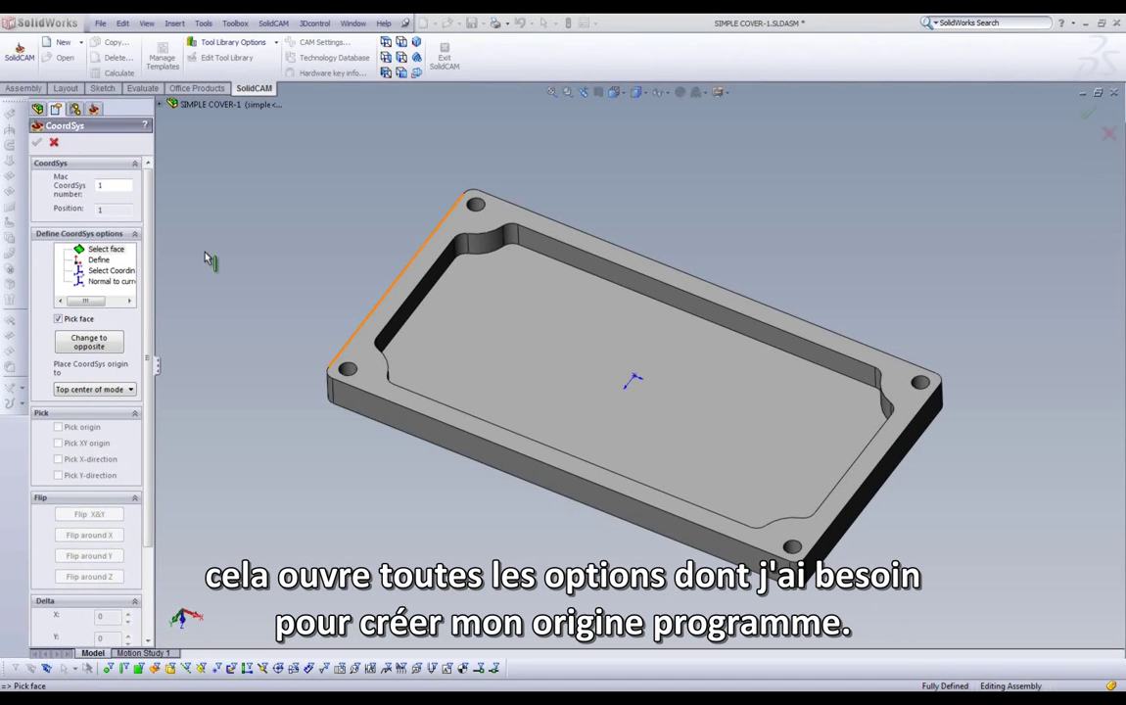
pyautogui.click(99, 260)
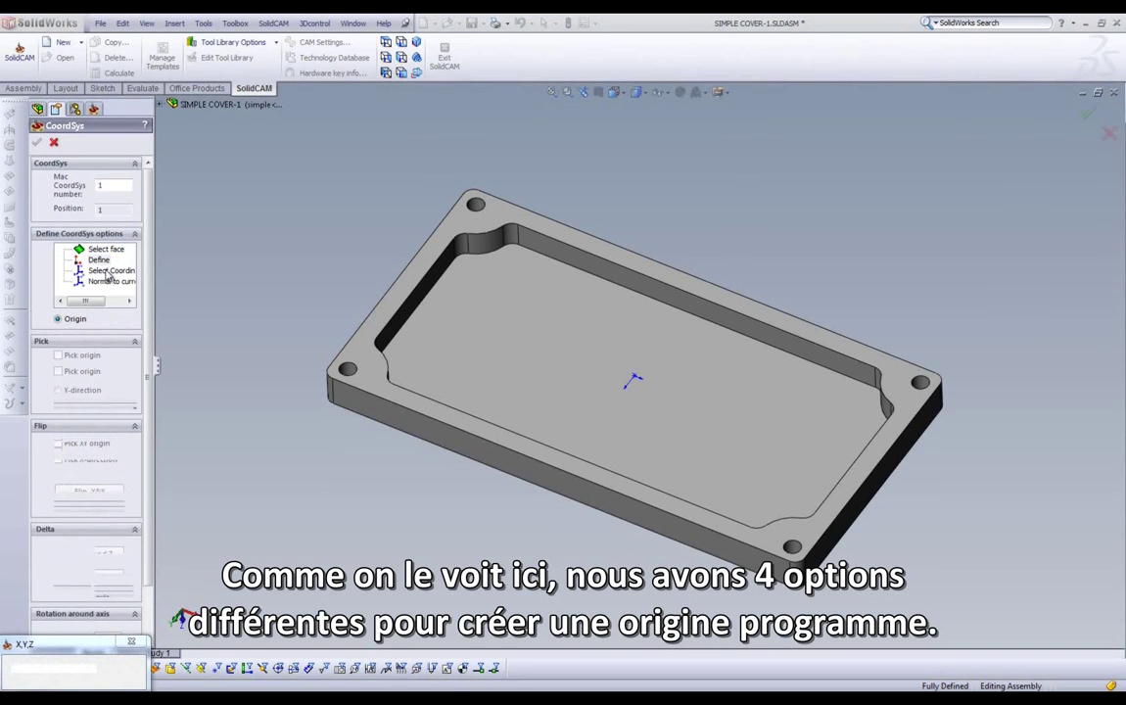
pyautogui.click(108, 274)
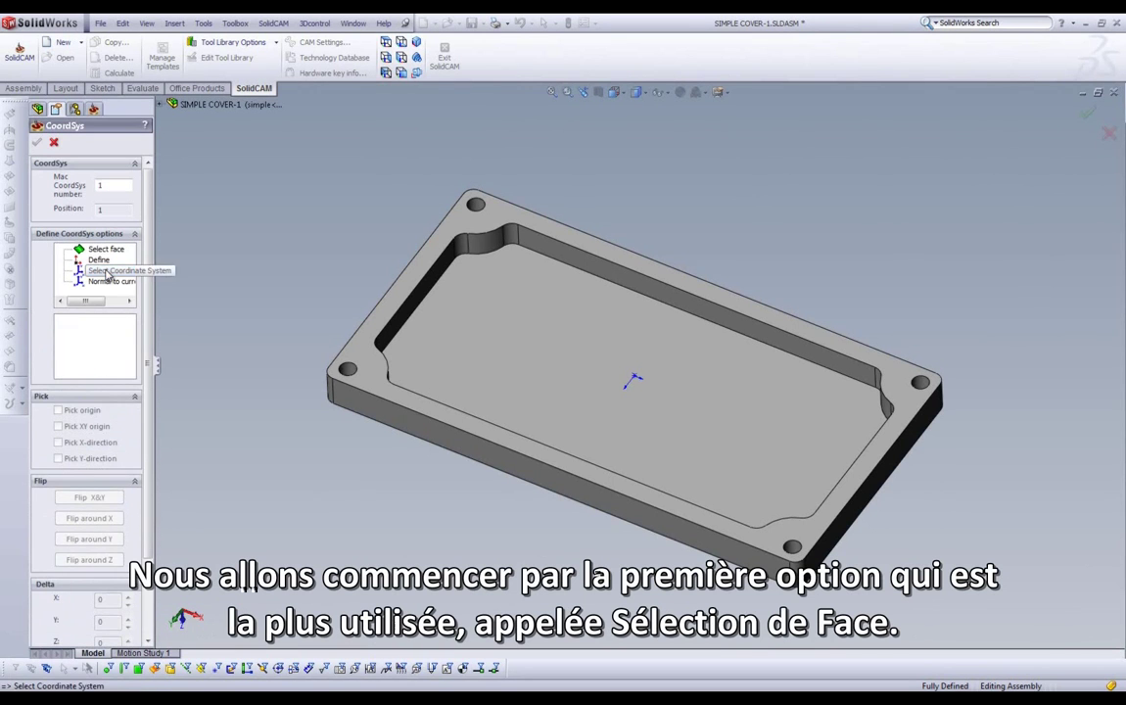
pyautogui.click(104, 250)
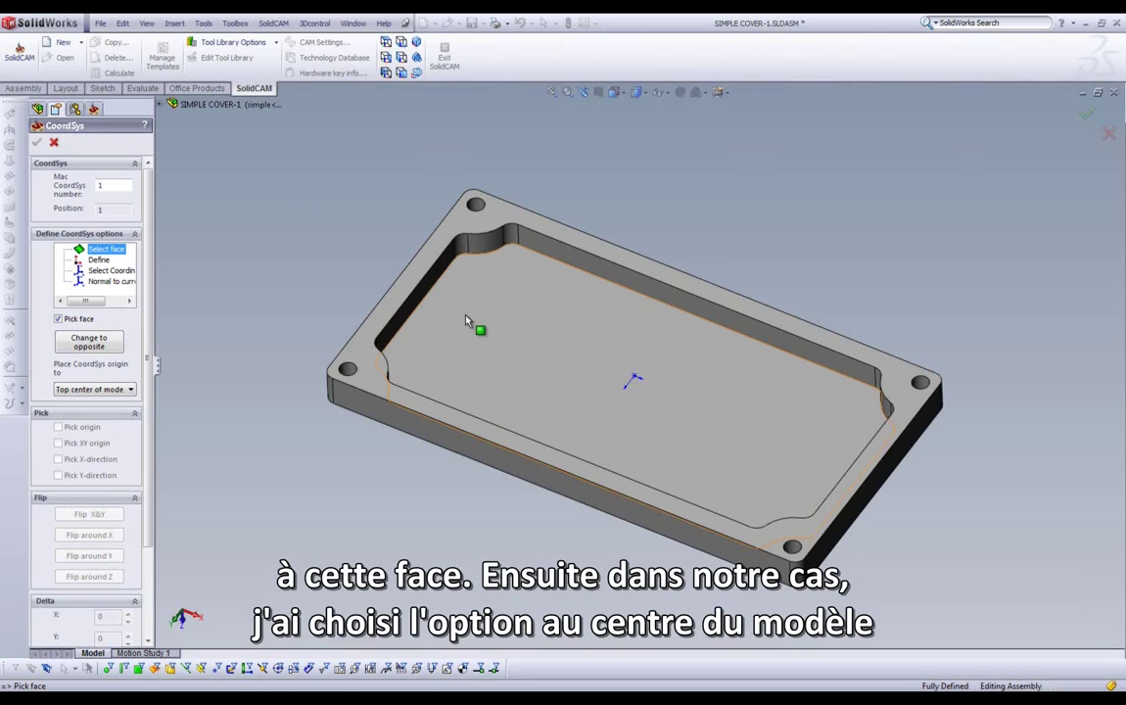
pyautogui.click(85, 390)
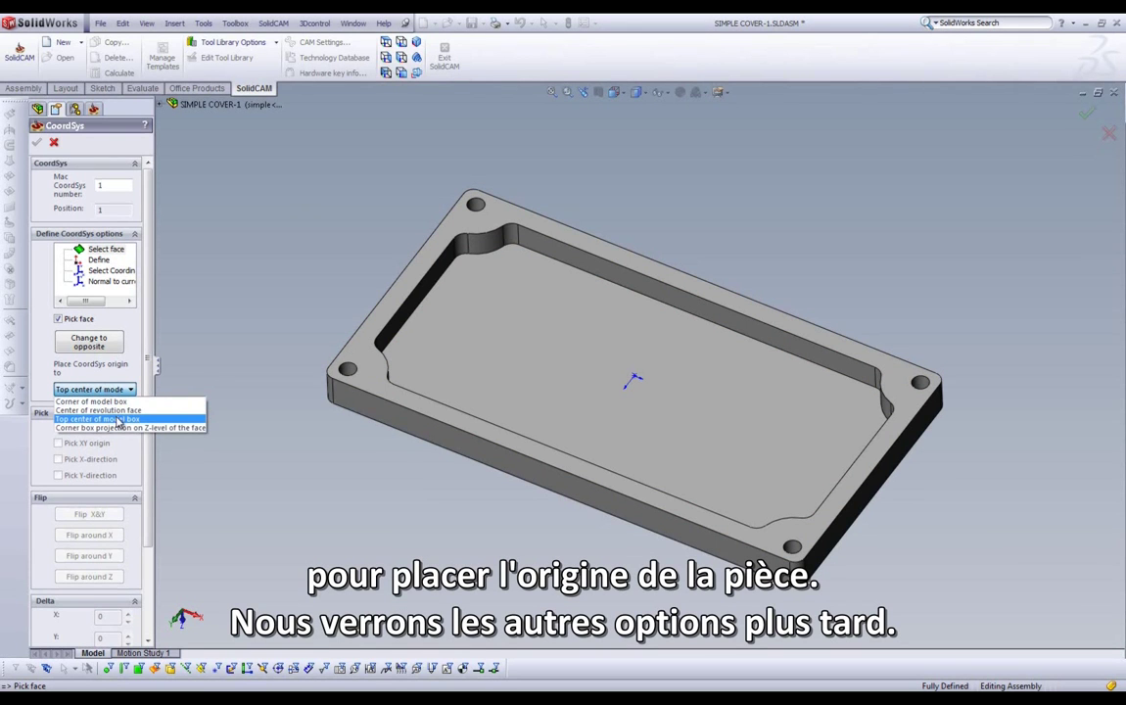
pyautogui.click(119, 422)
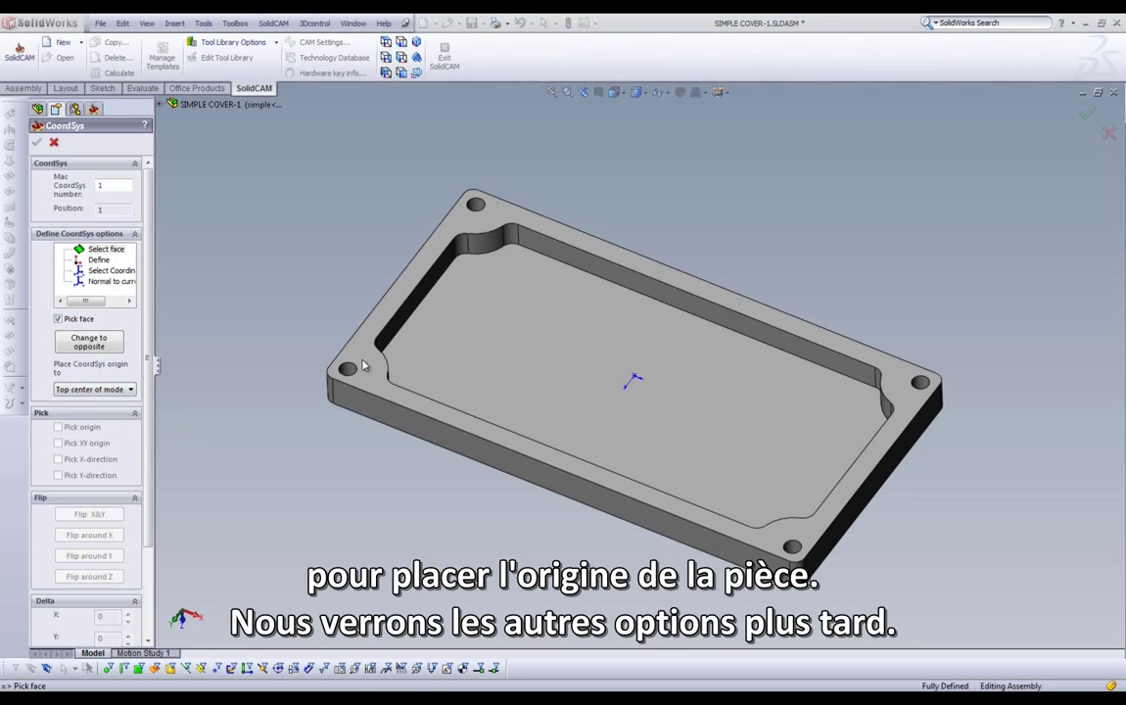
pyautogui.click(489, 359)
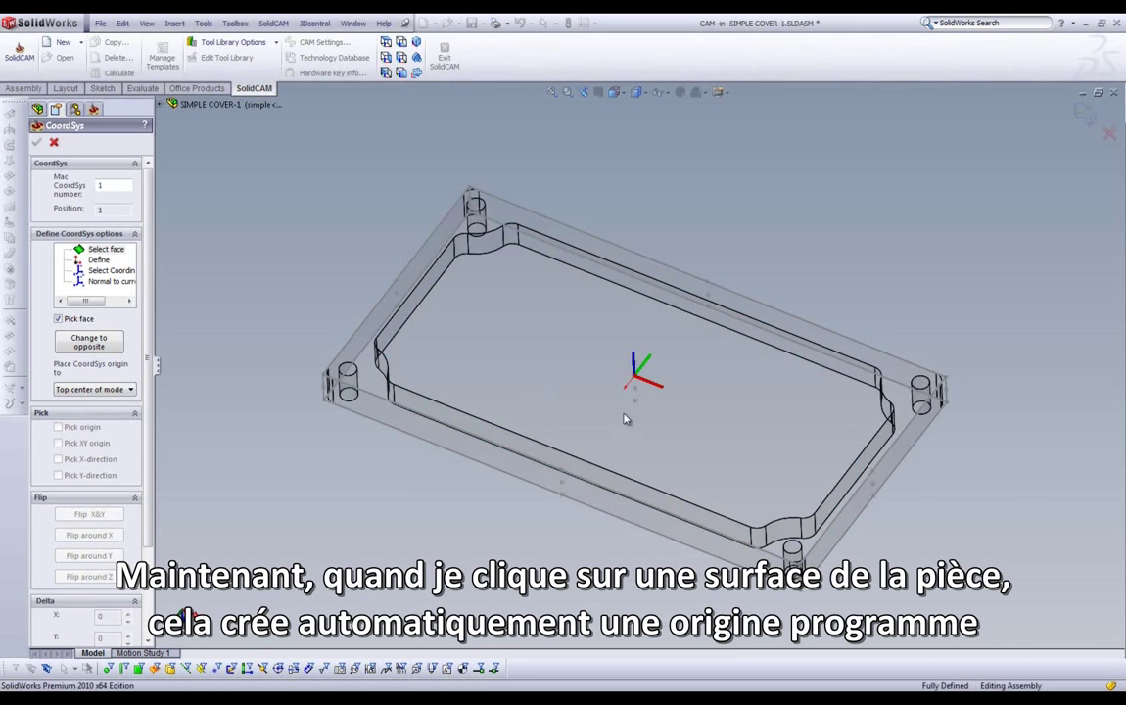
pyautogui.moveTo(774, 235); pyautogui.dragTo(662, 437, button='middle')
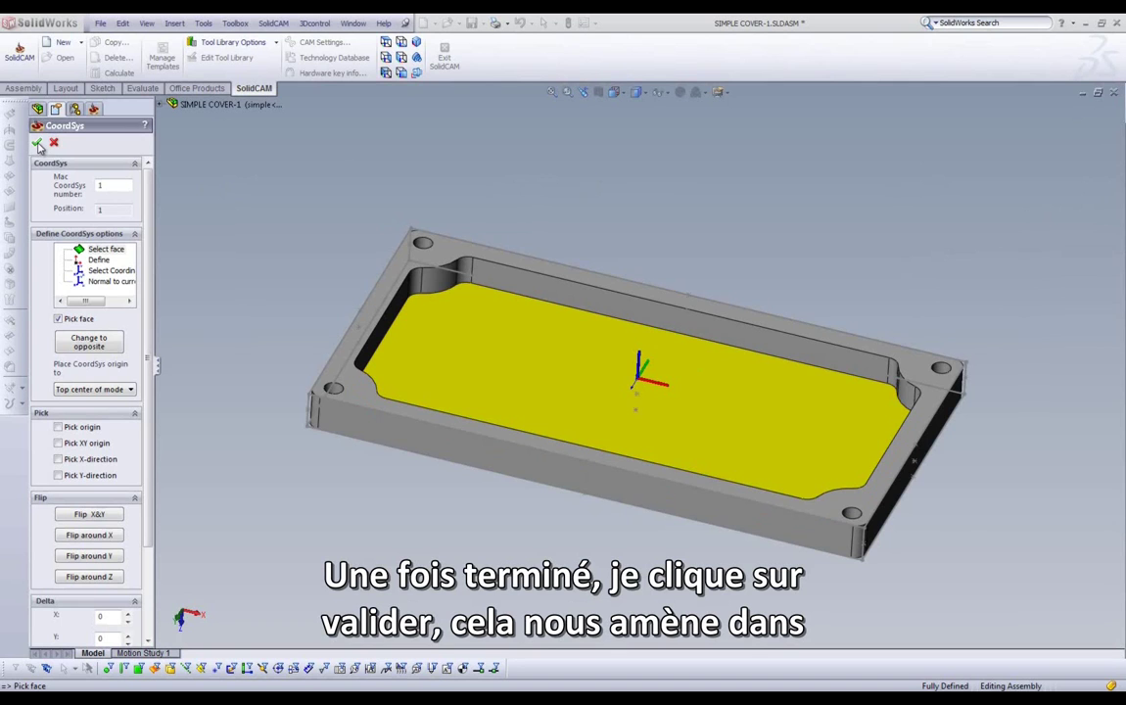
pyautogui.click(39, 144)
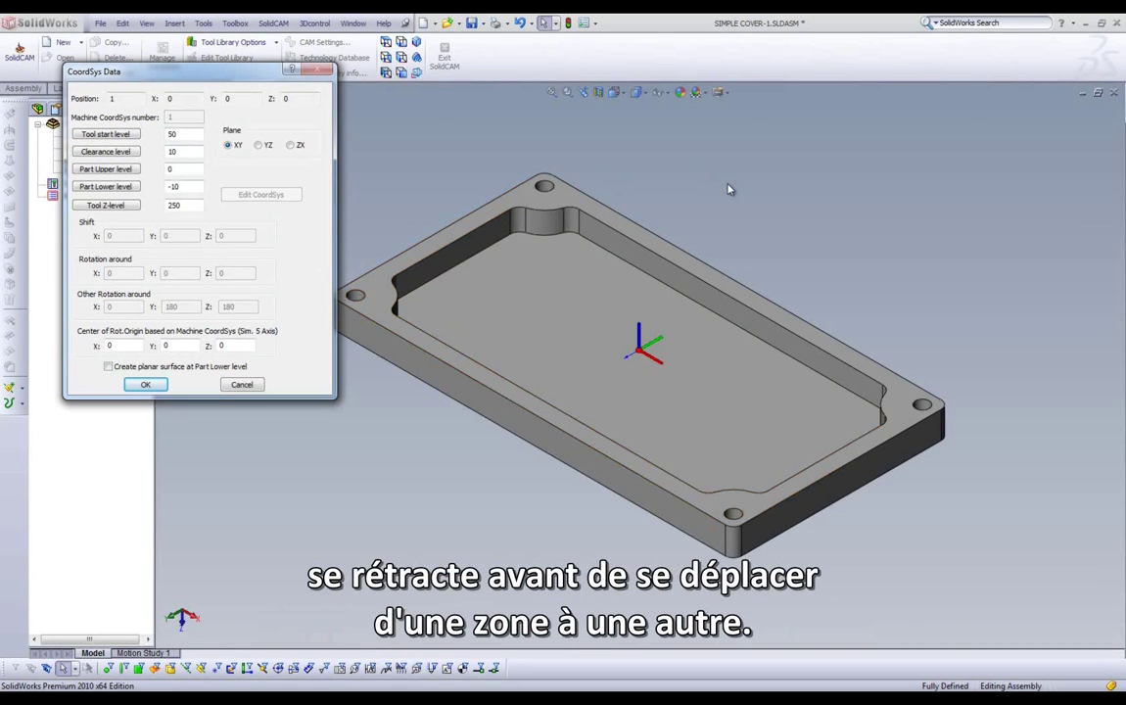
# Check the part's top face and front side, and accept the default tool, clearance and part levels for the coordinate system
pyautogui.click(490, 210)
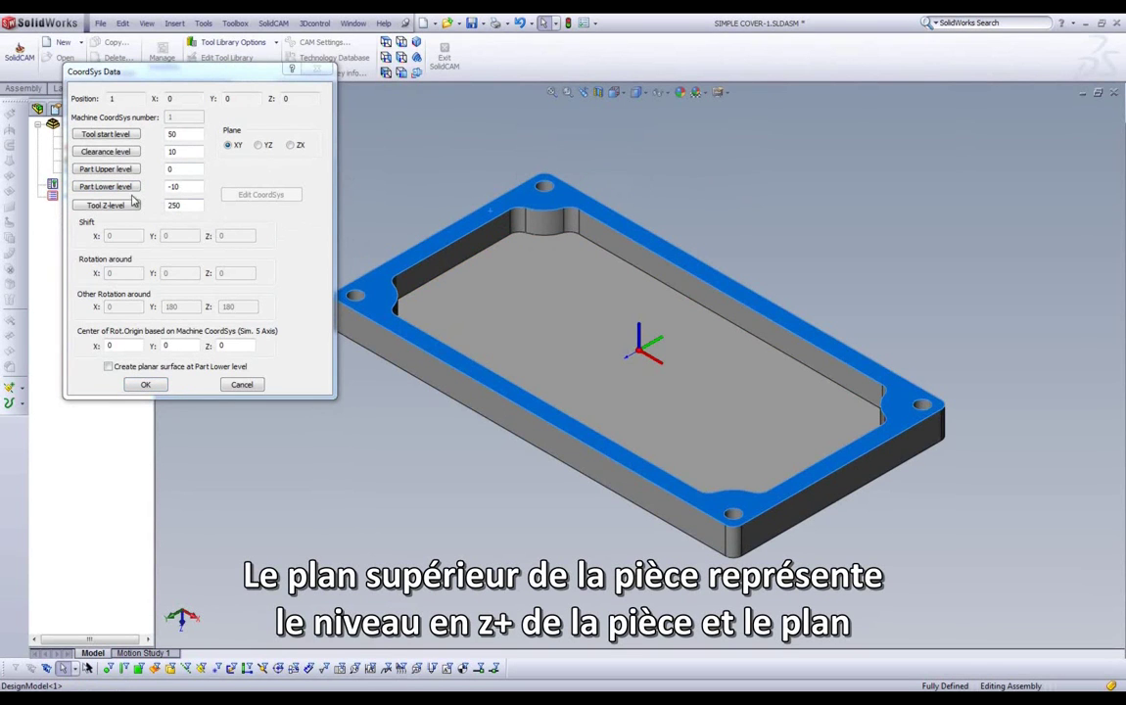
pyautogui.click(448, 425)
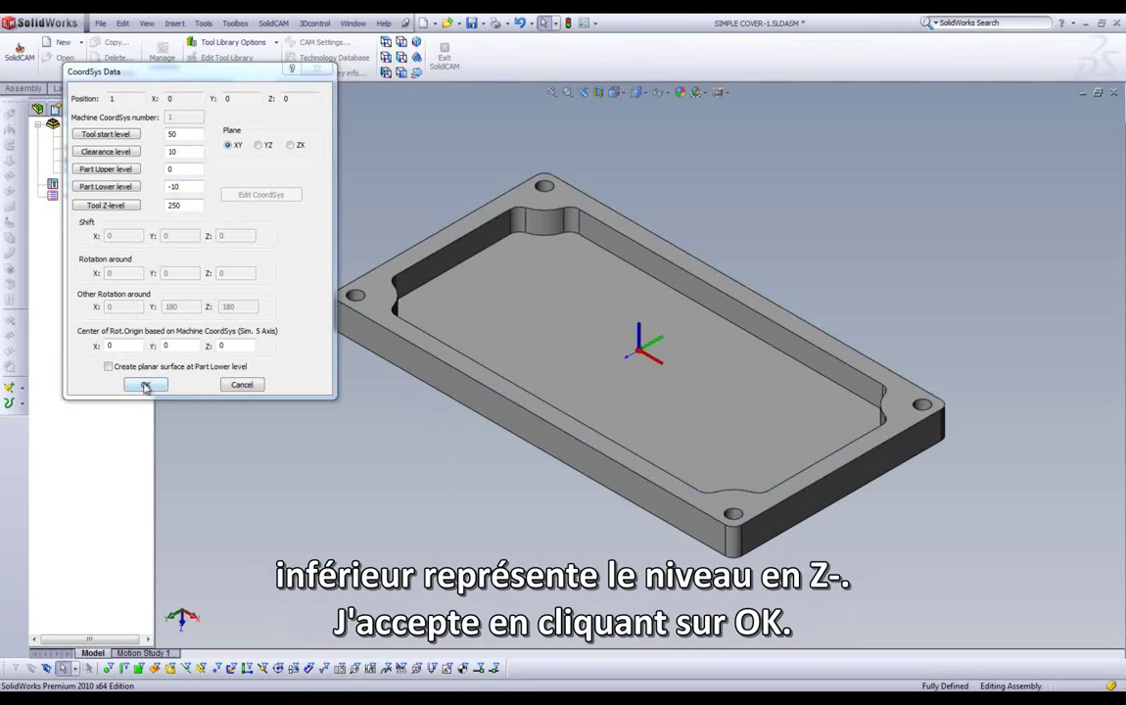
pyautogui.click(145, 386)
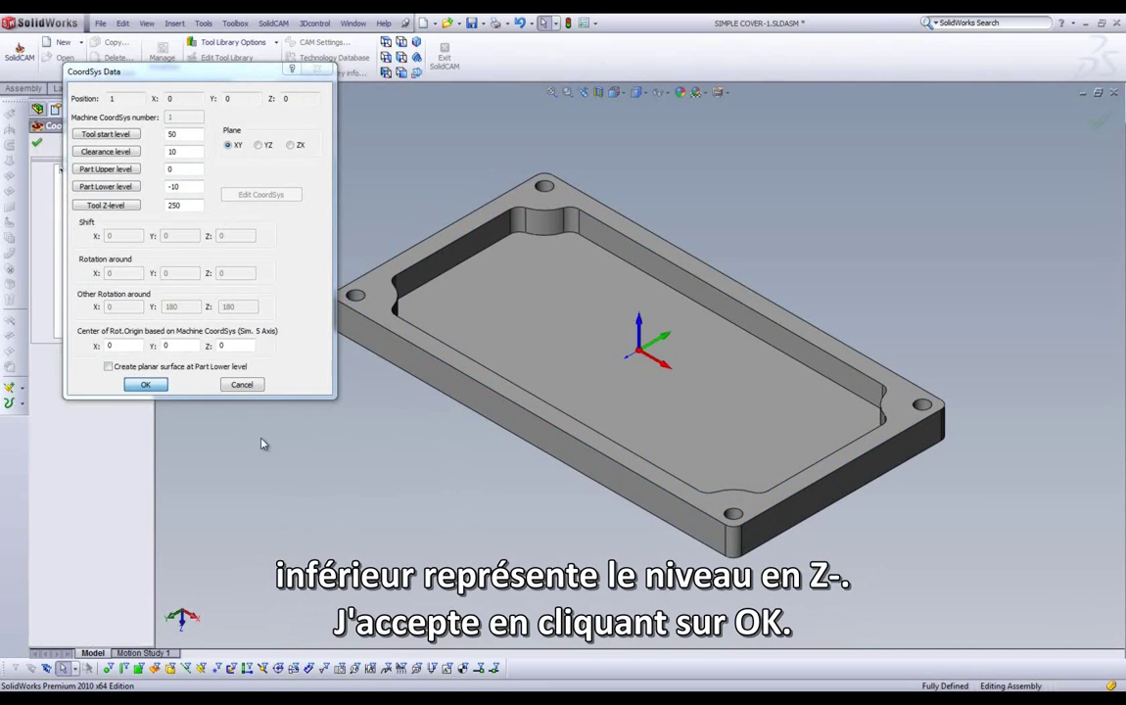
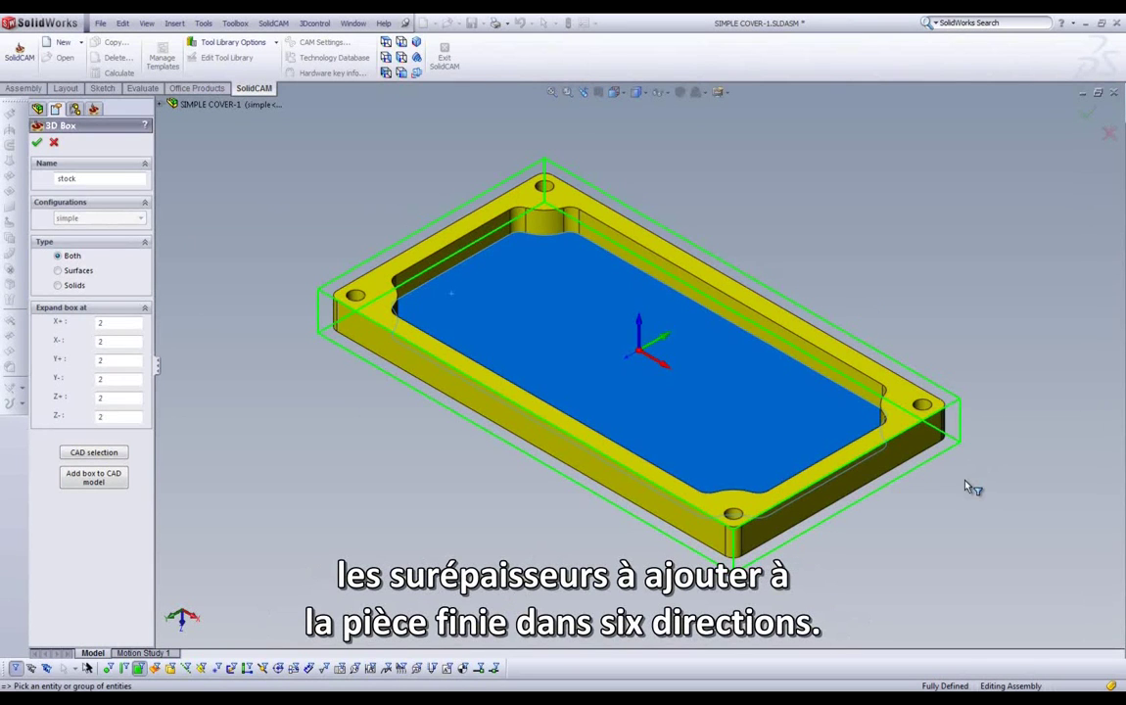
# Expand the stock box by 0.5 mm at Z+ and 5 mm at Z-, and confirm the stock model
pyautogui.press('Down')
pyautogui.press('Down')
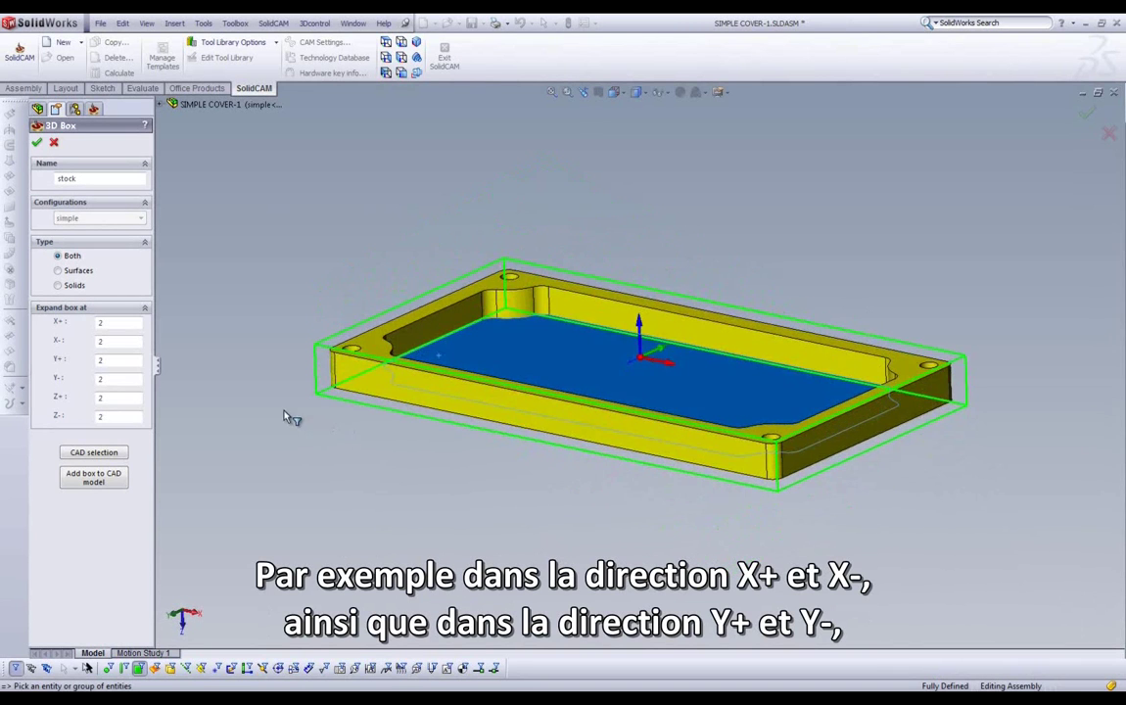
pyautogui.press('Right')
pyautogui.press('Right')
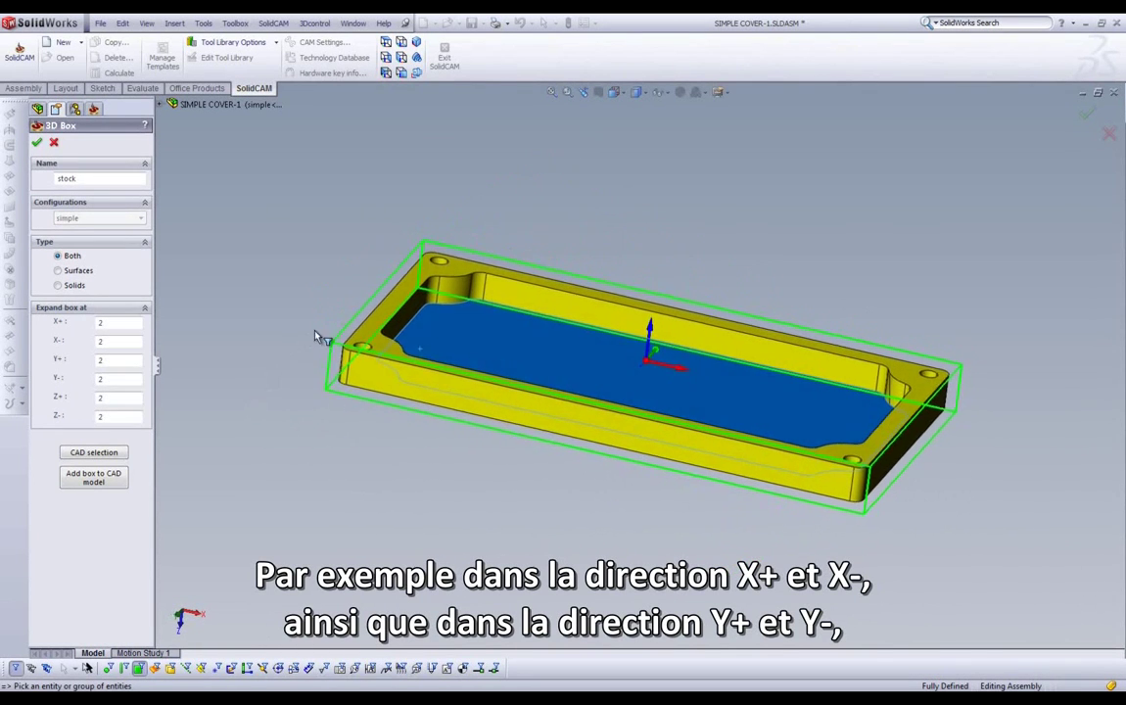
pyautogui.press('Right')
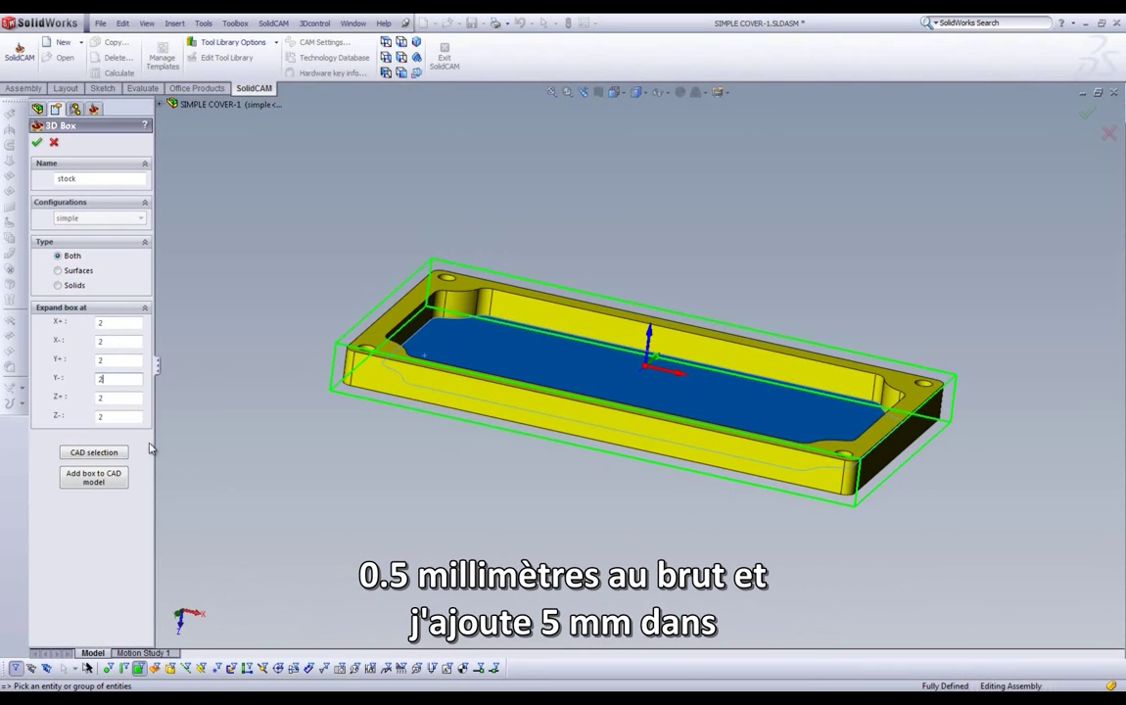
pyautogui.doubleClick(102, 398)
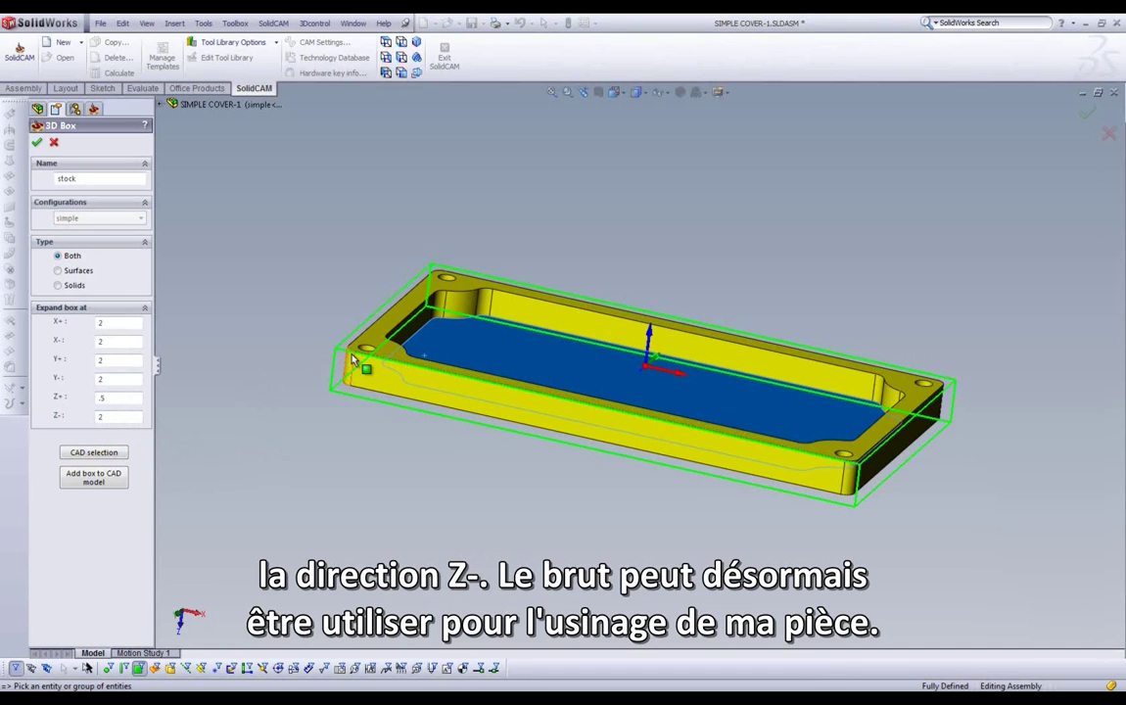
pyautogui.doubleClick(103, 416)
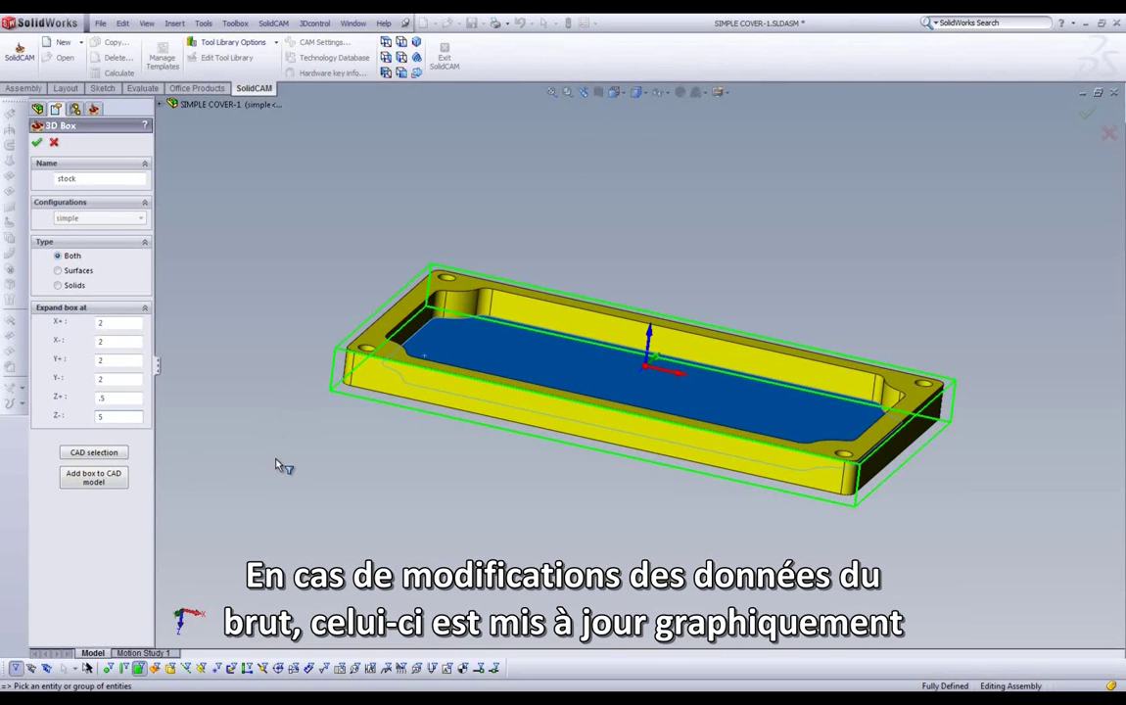
pyautogui.click(115, 360)
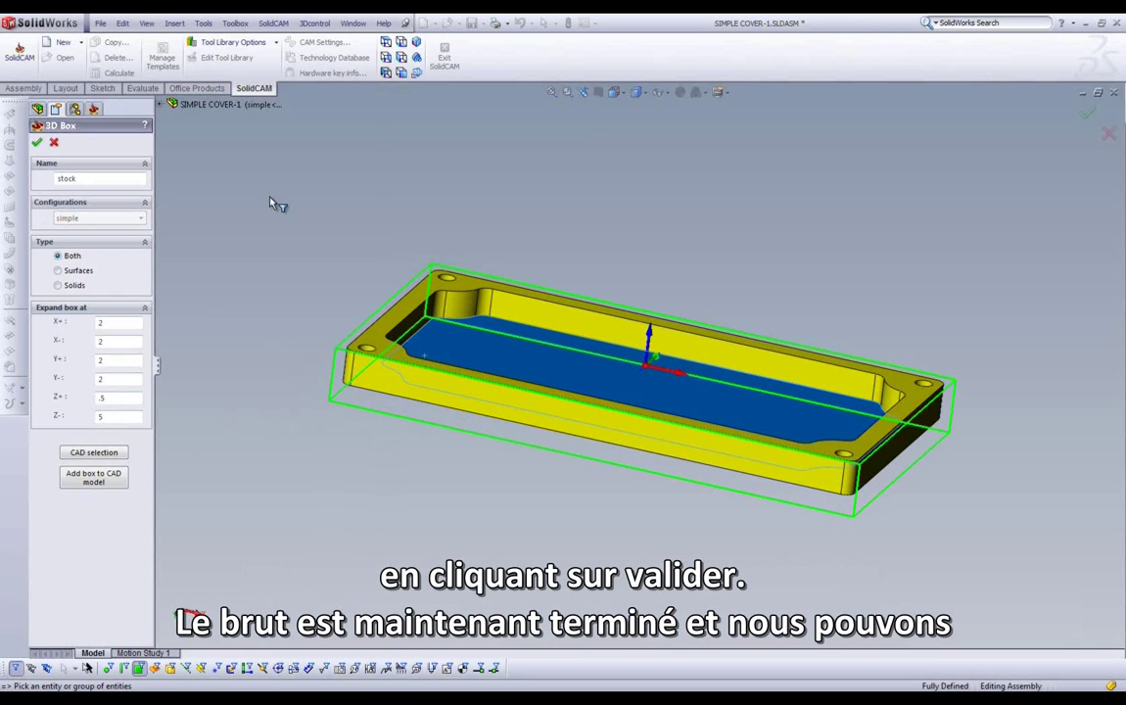
pyautogui.click(37, 144)
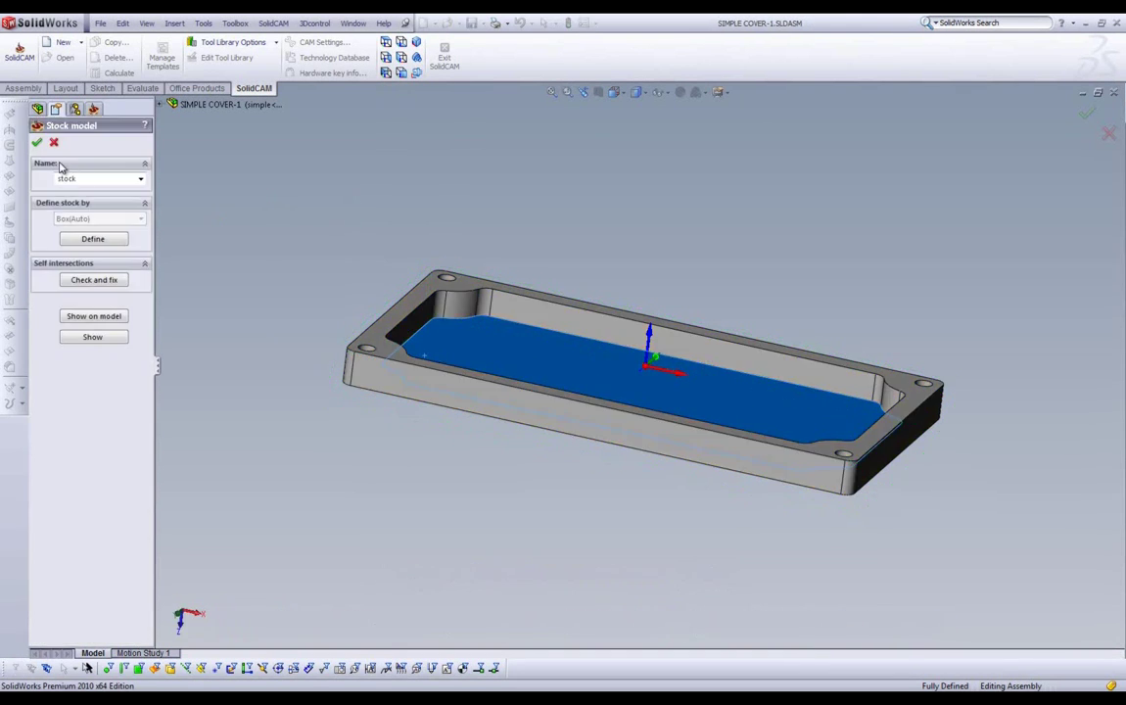
pyautogui.click(35, 139)
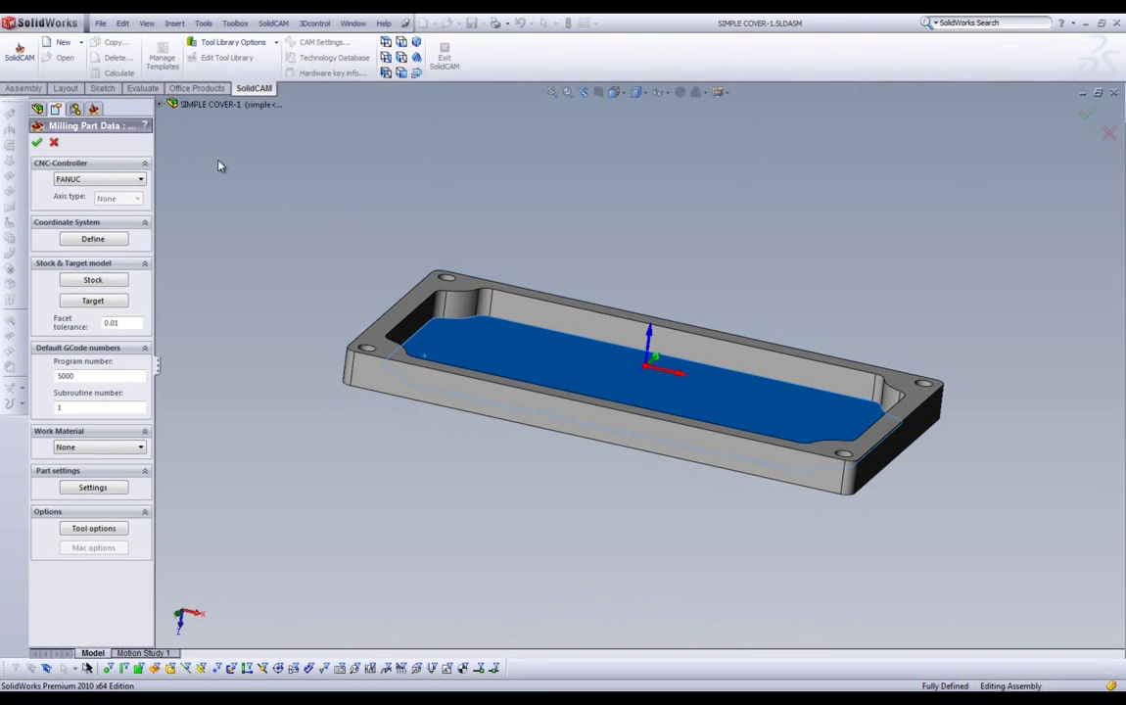
# Define the target model from the cover solid and finish the milling part data
pyautogui.click(102, 301)
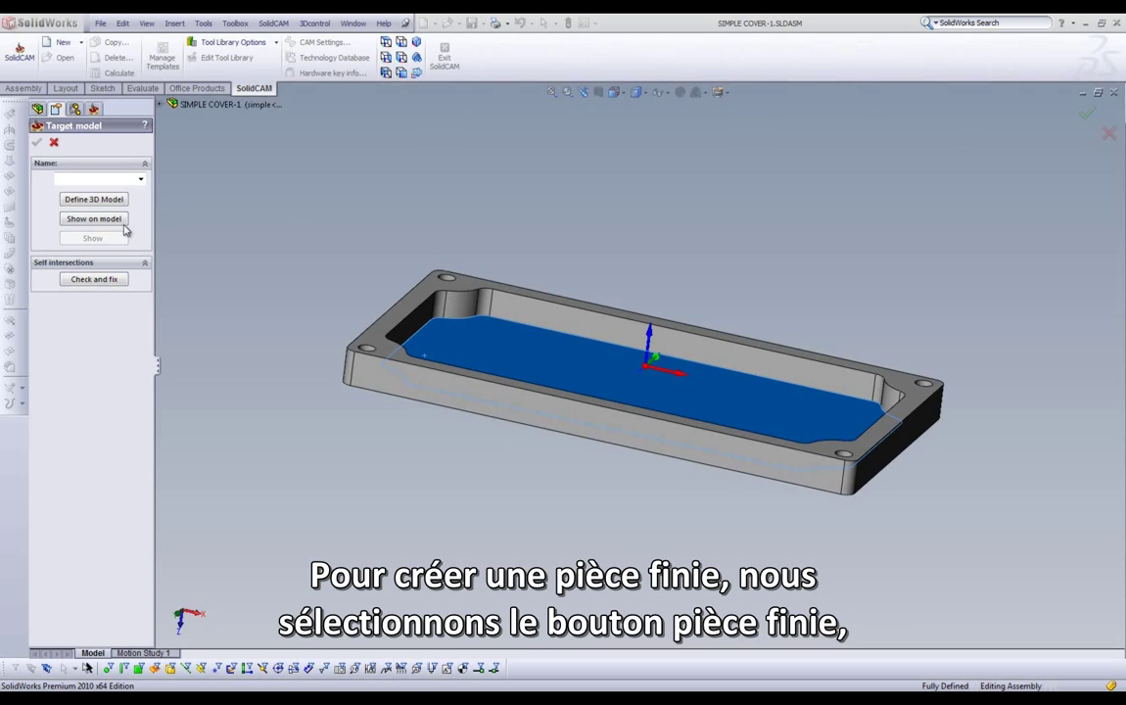
pyautogui.click(91, 201)
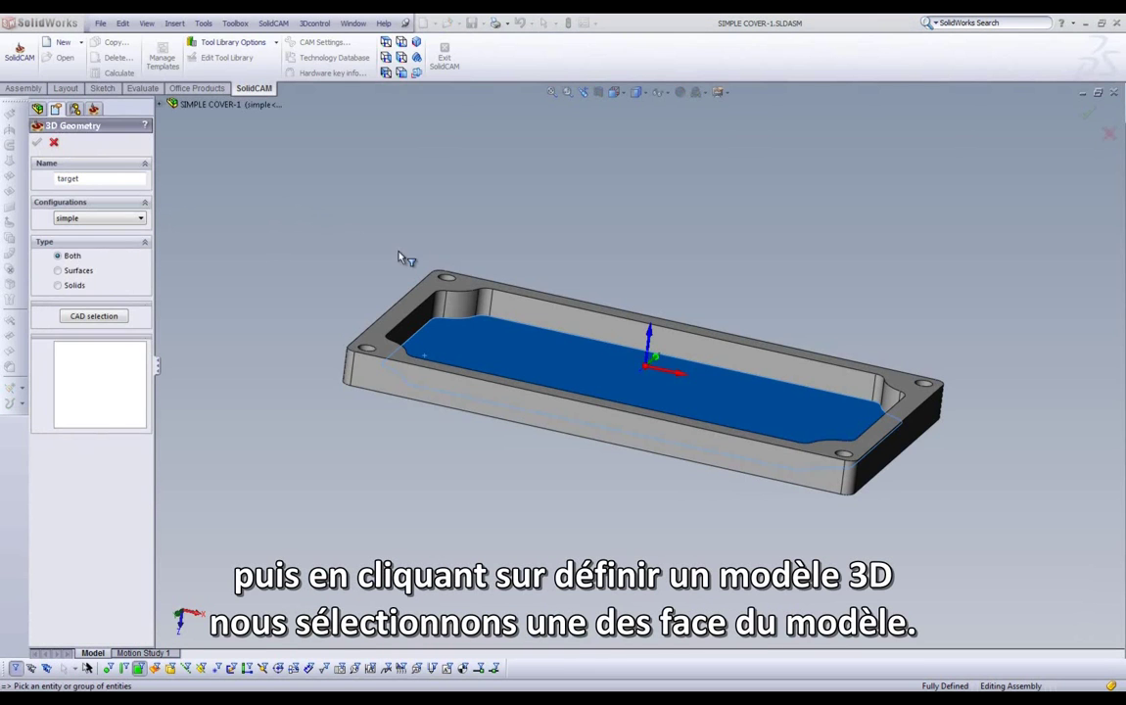
pyautogui.click(479, 364)
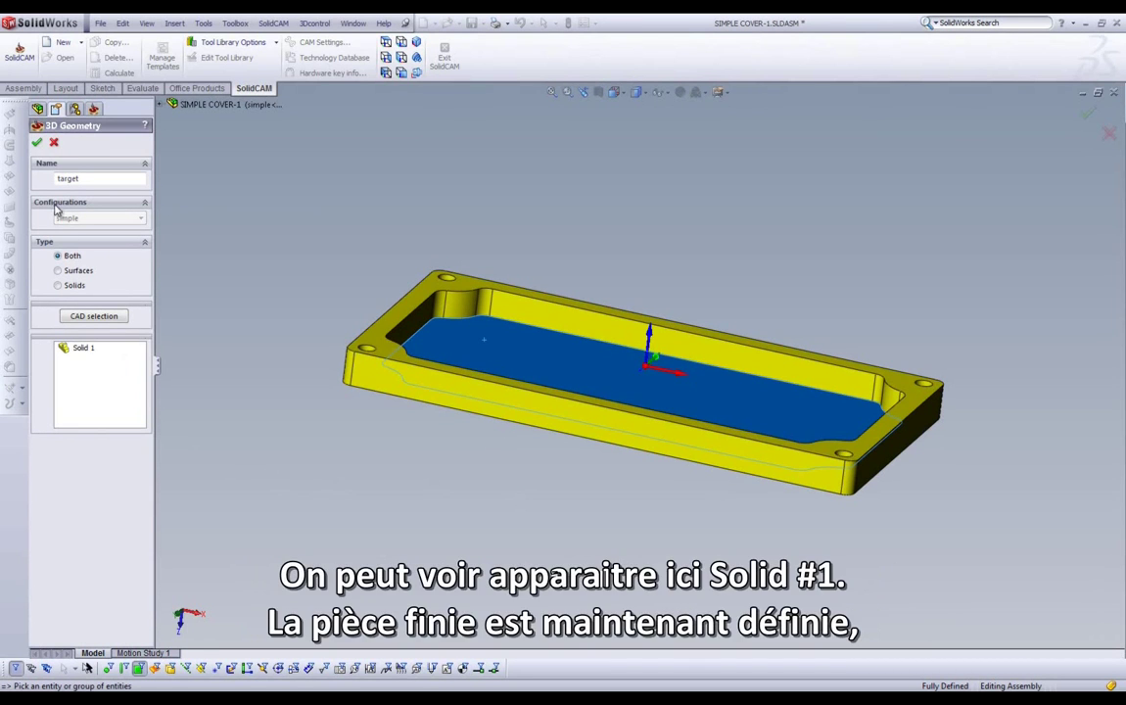
pyautogui.click(37, 143)
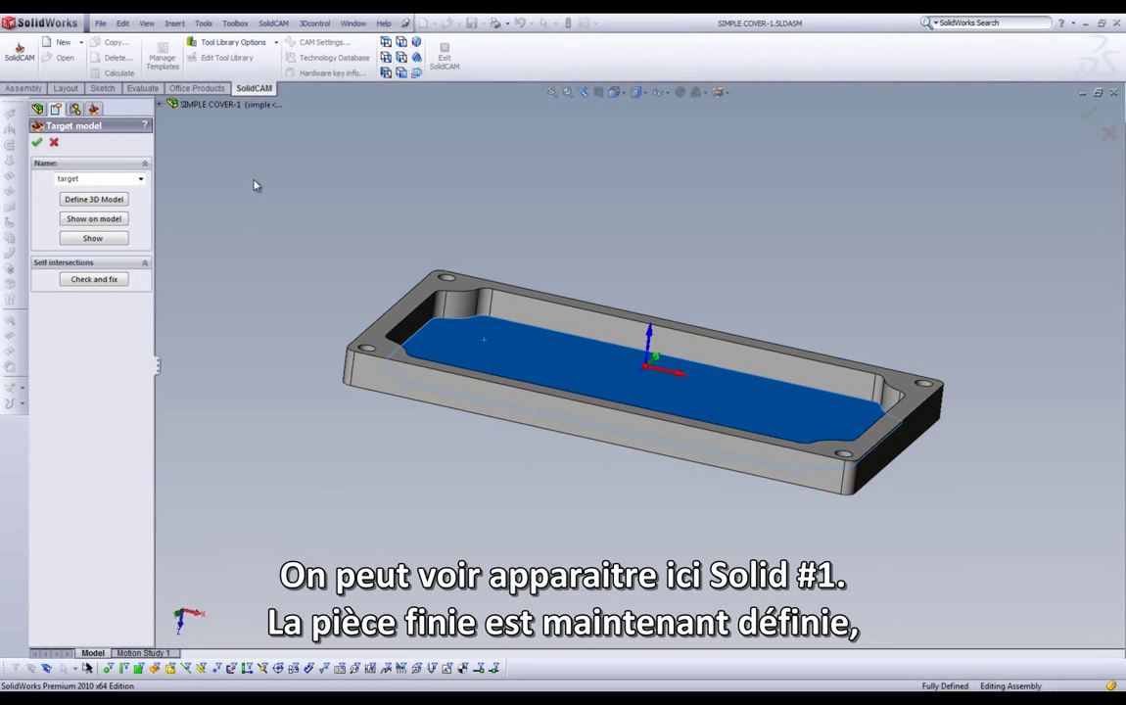
pyautogui.click(37, 143)
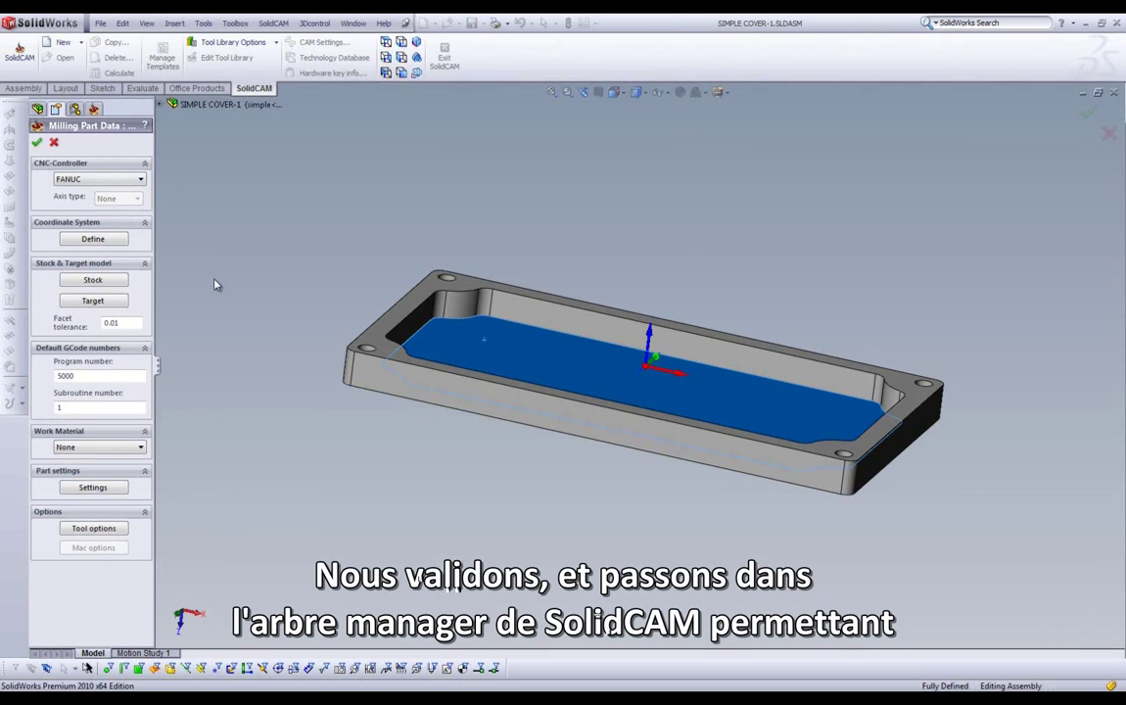
pyautogui.click(37, 145)
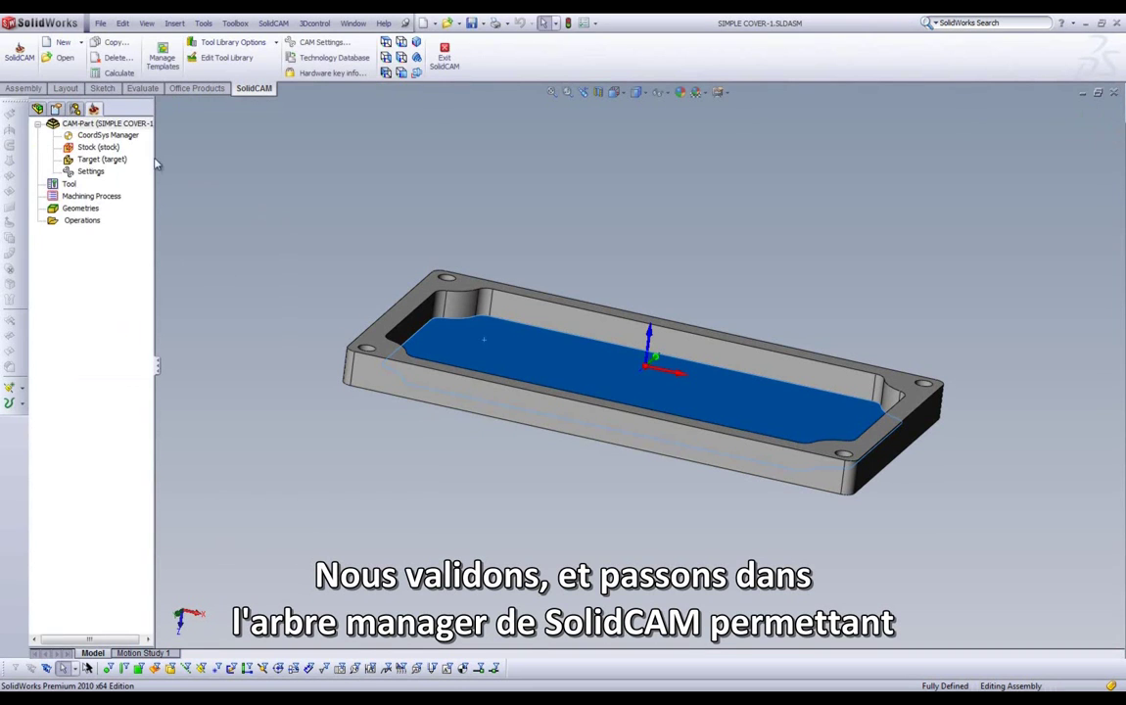